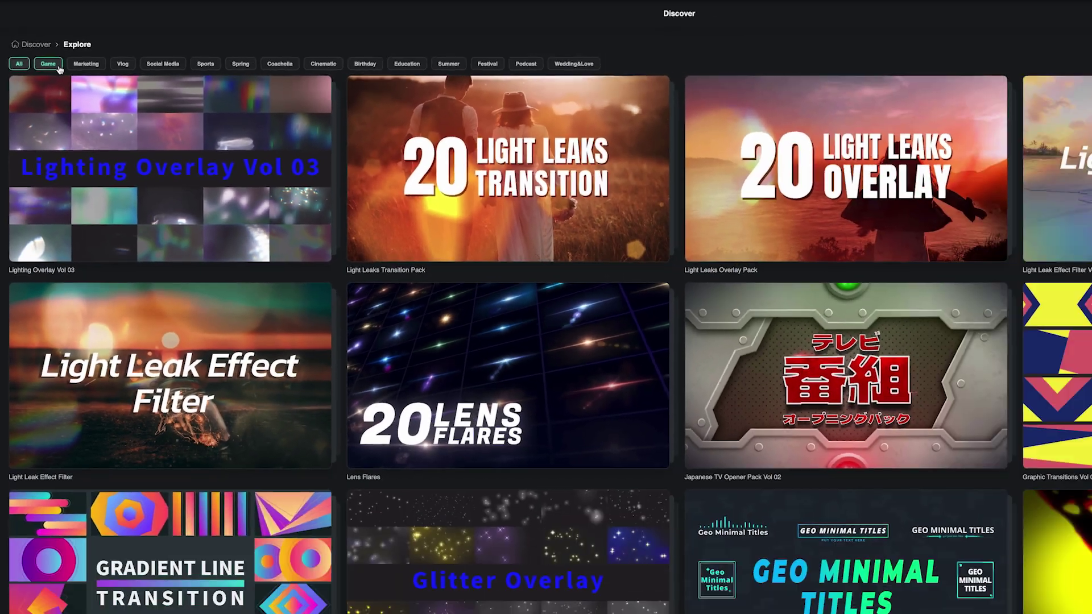
Browse the Game, Marketing, Vlog and Sports asset packs in Explore
left_click(74, 66)
left_click(70, 66)
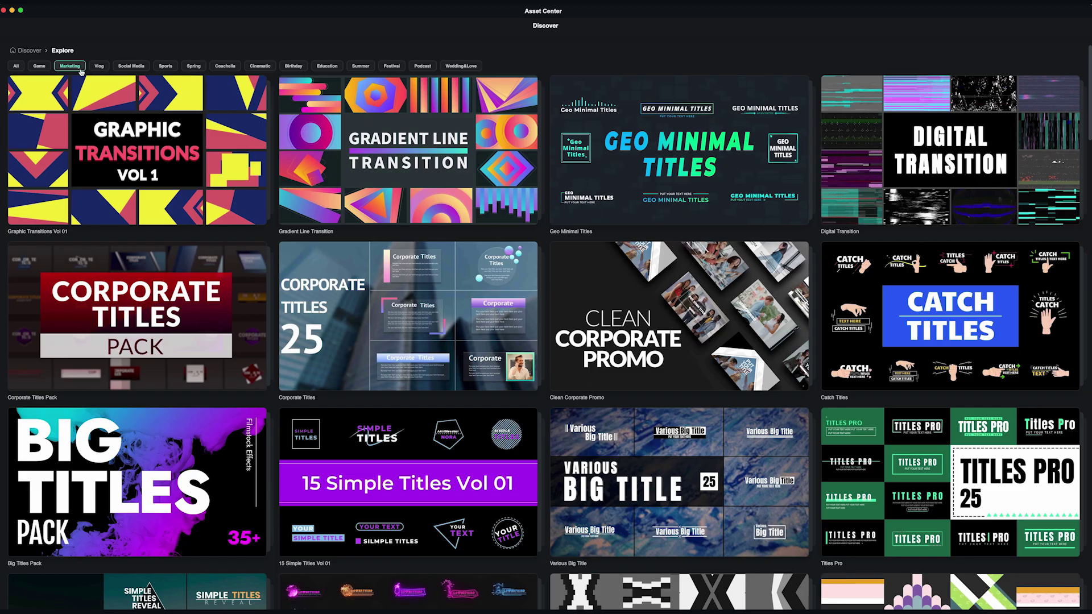
left_click(99, 66)
left_click(166, 66)
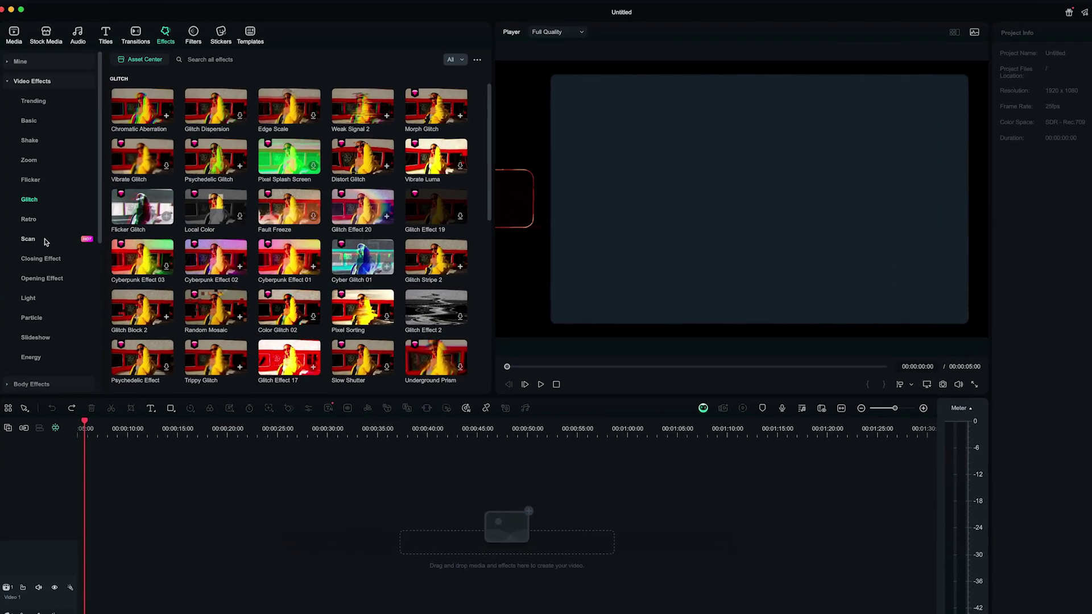
scroll(53, 296, "down", 3)
scroll(53, 299, "down", 2)
scroll(55, 305, "down", 2)
scroll(53, 308, "down", 2)
scroll(54, 307, "down", 2)
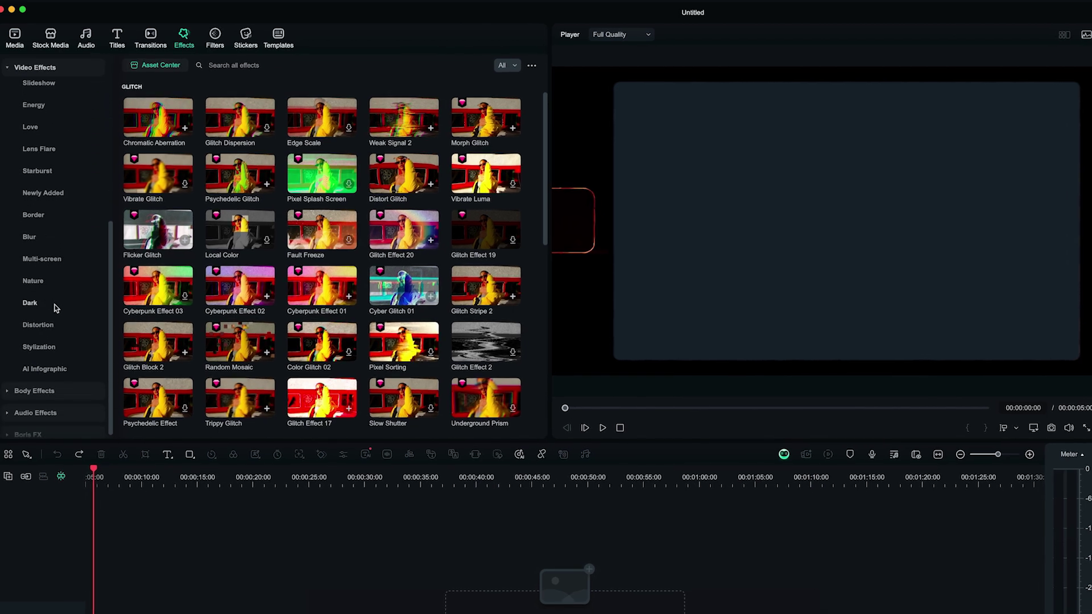
Show the Stylization video effects collection
left_click(50, 347)
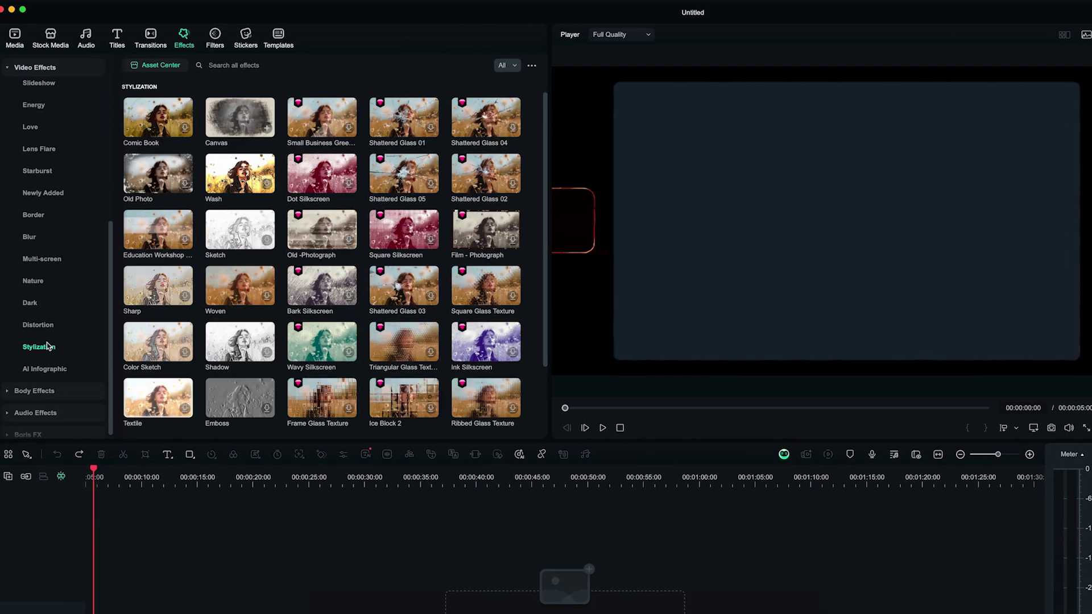
Show Nature effects, then browse the Vlog, Social Media and Sports asset packs
left_click(53, 276)
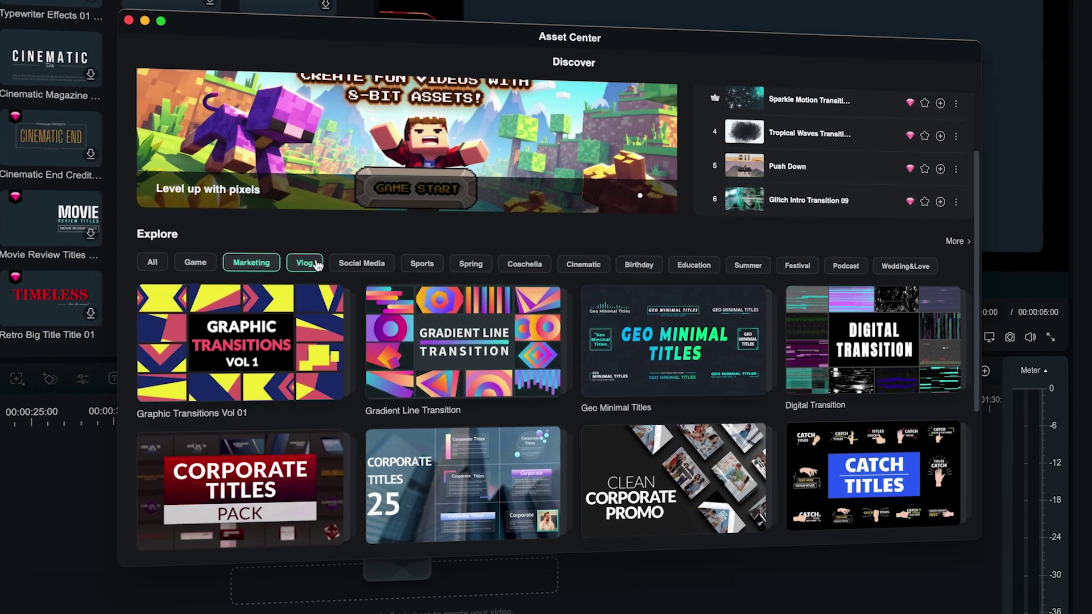
left_click(343, 273)
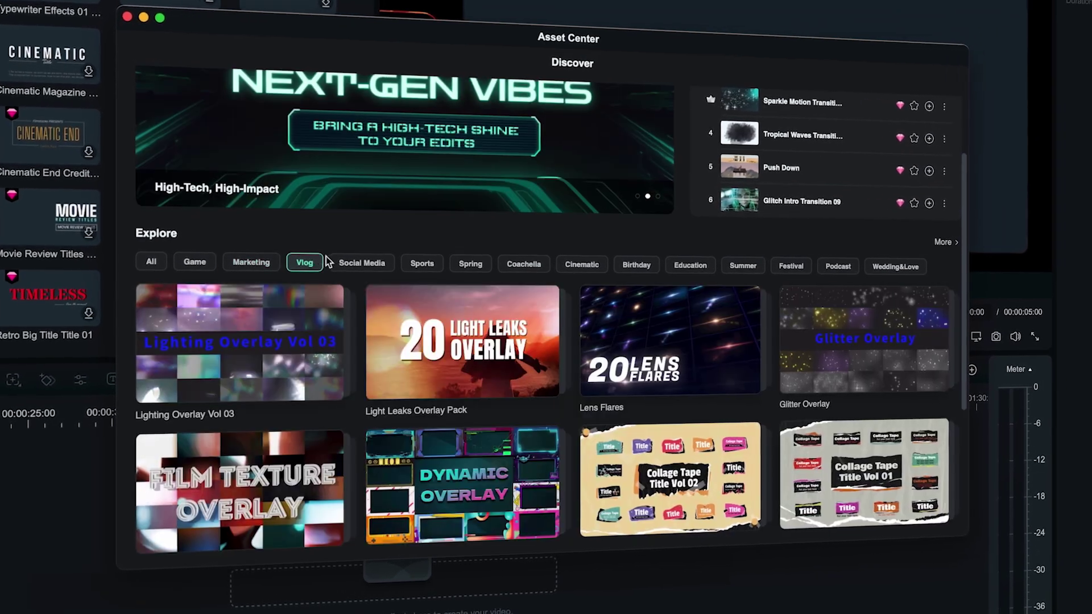
left_click(381, 266)
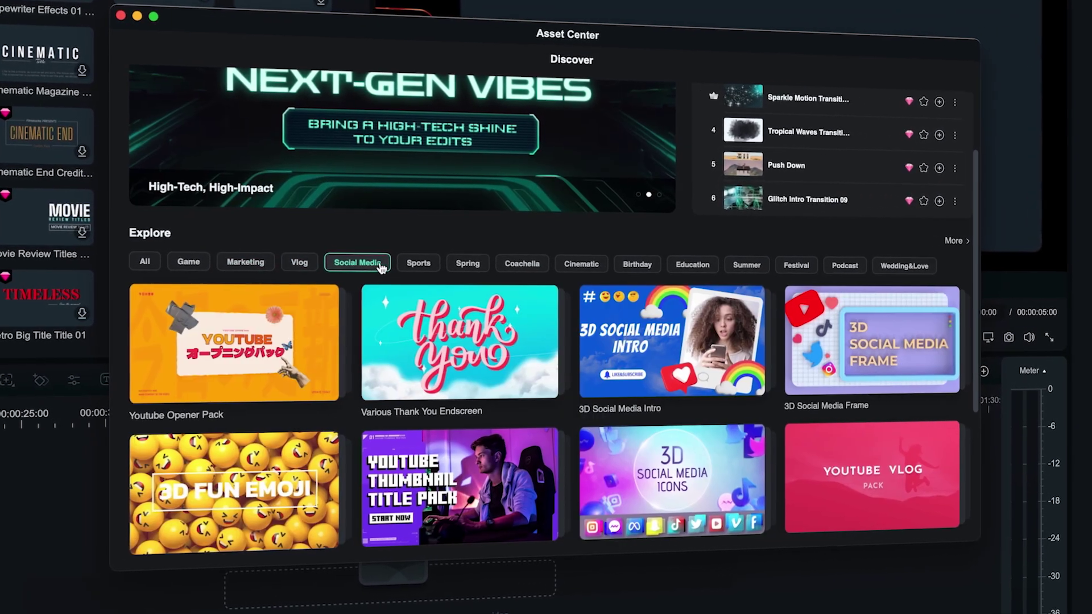
left_click(419, 266)
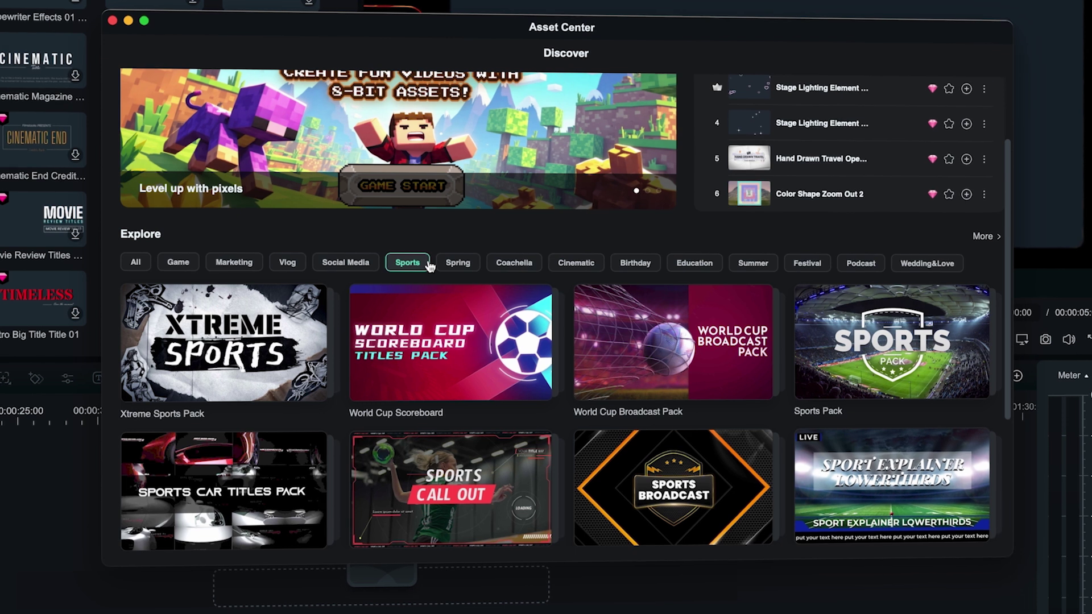
Open the World Cup Broadcast Pack and view its transitions and overlay effects
left_click(641, 365)
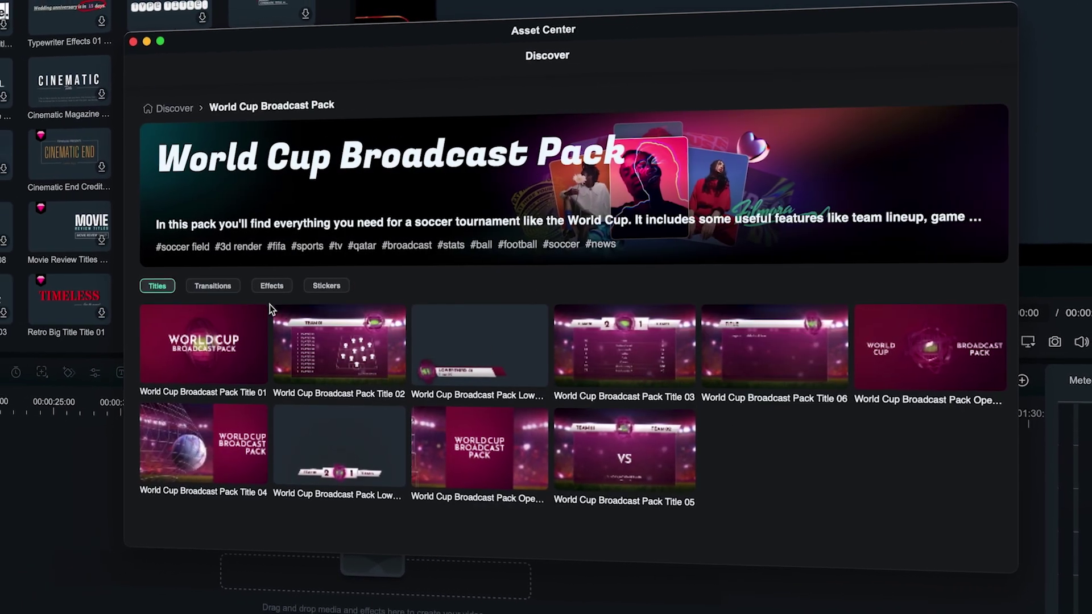
left_click(241, 292)
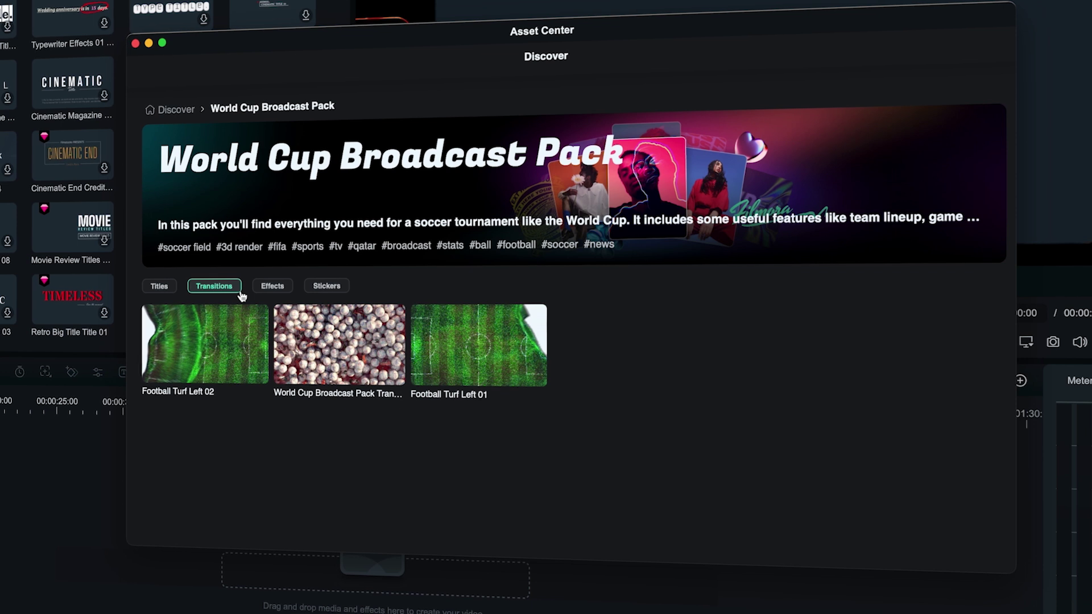
left_click(272, 288)
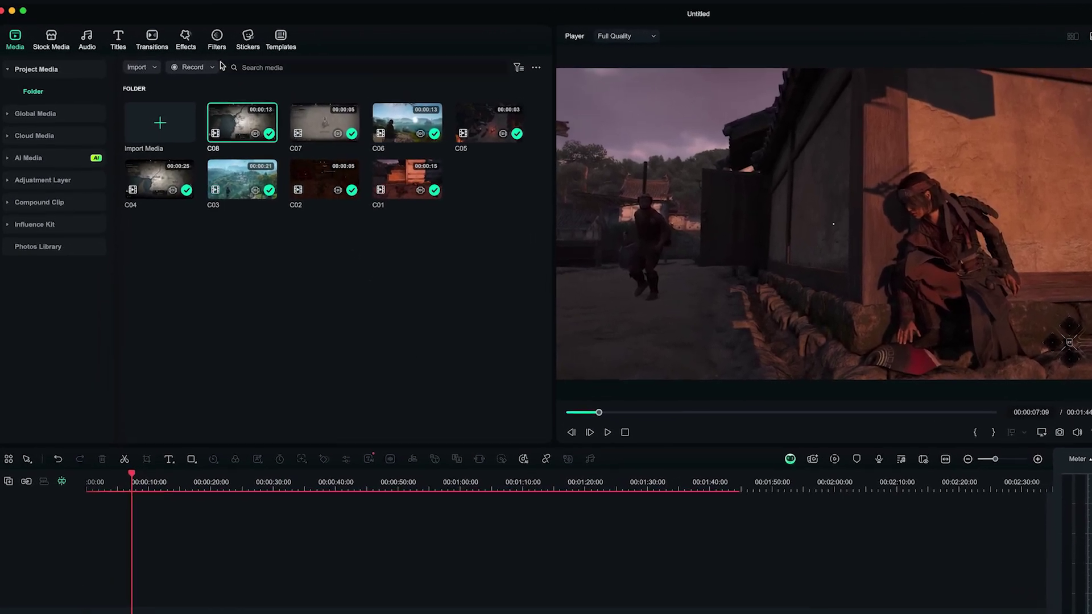
Search the video effects library for 'vhs'
left_click(216, 51)
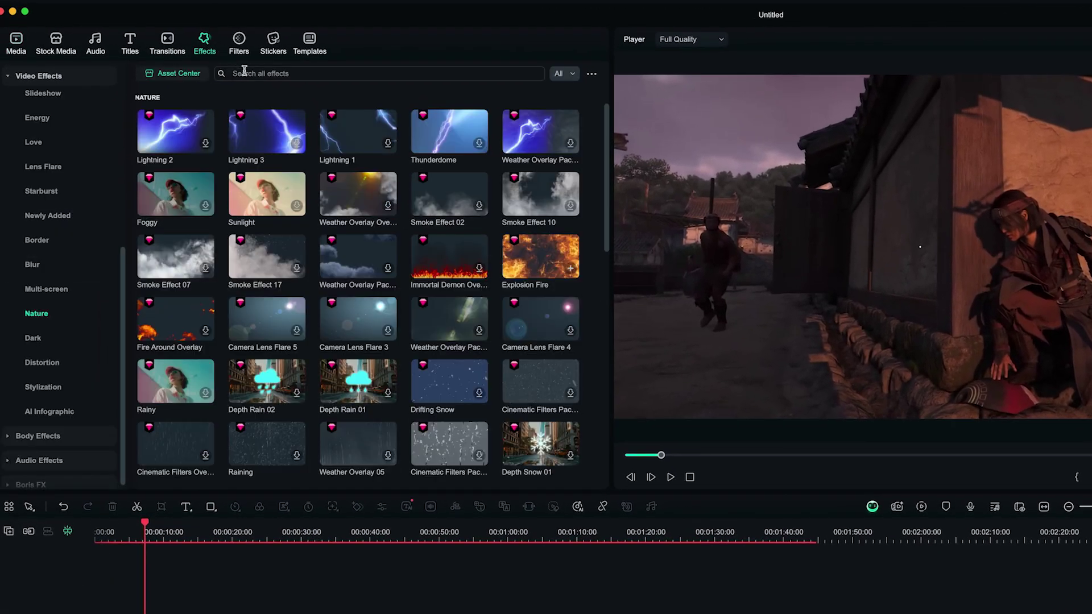
type("vhs")
key("Return")
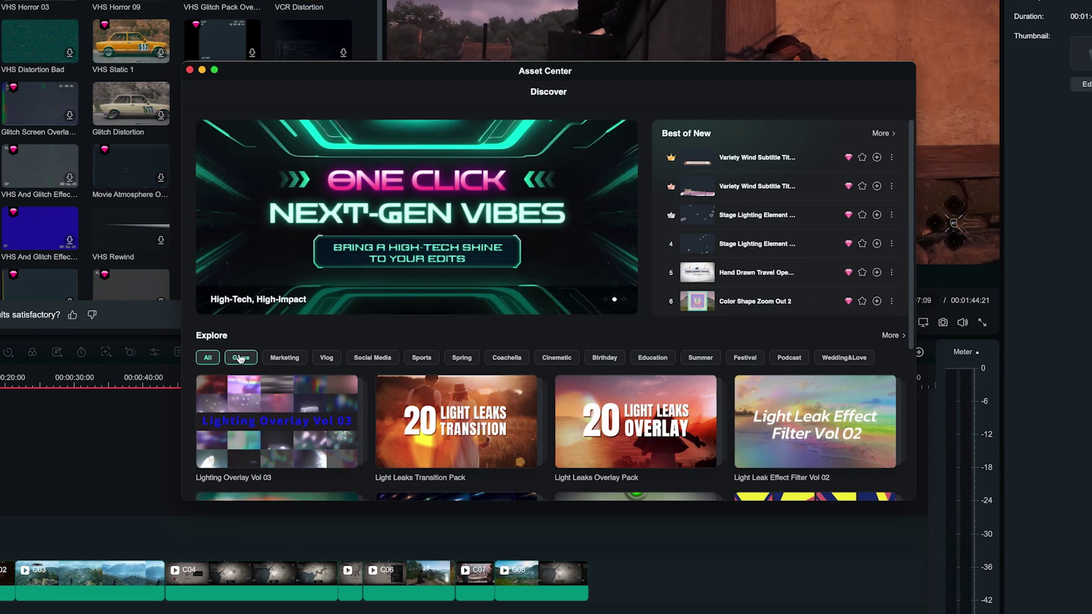
Open the Game category's VHS Glitch Pack and add its overlay and glitch sticker
left_click(240, 357)
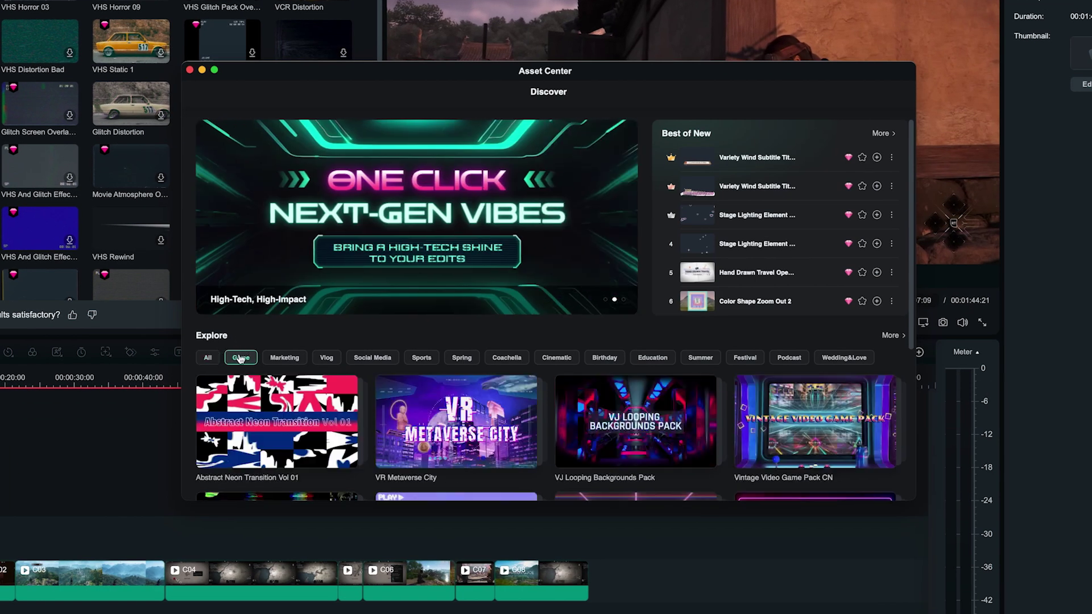
scroll(449, 402, "down", 5)
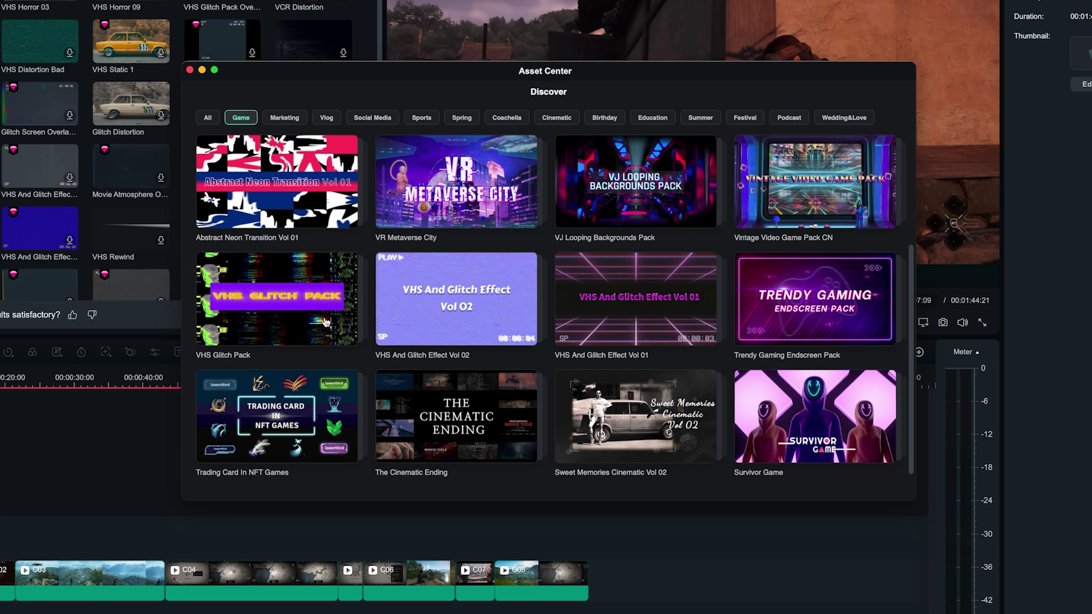
left_click(323, 321)
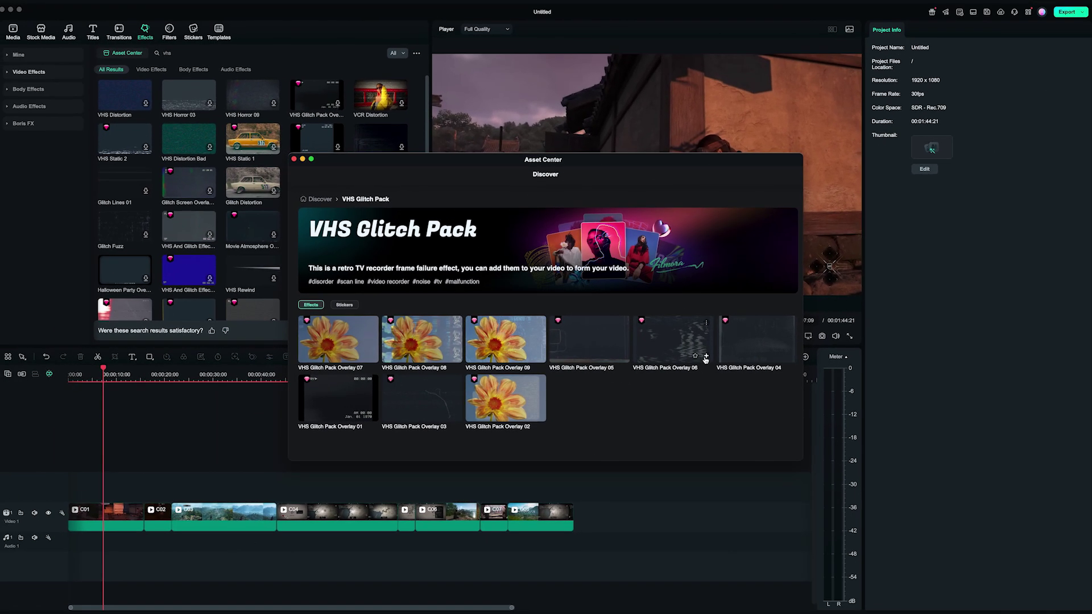
left_click(729, 354)
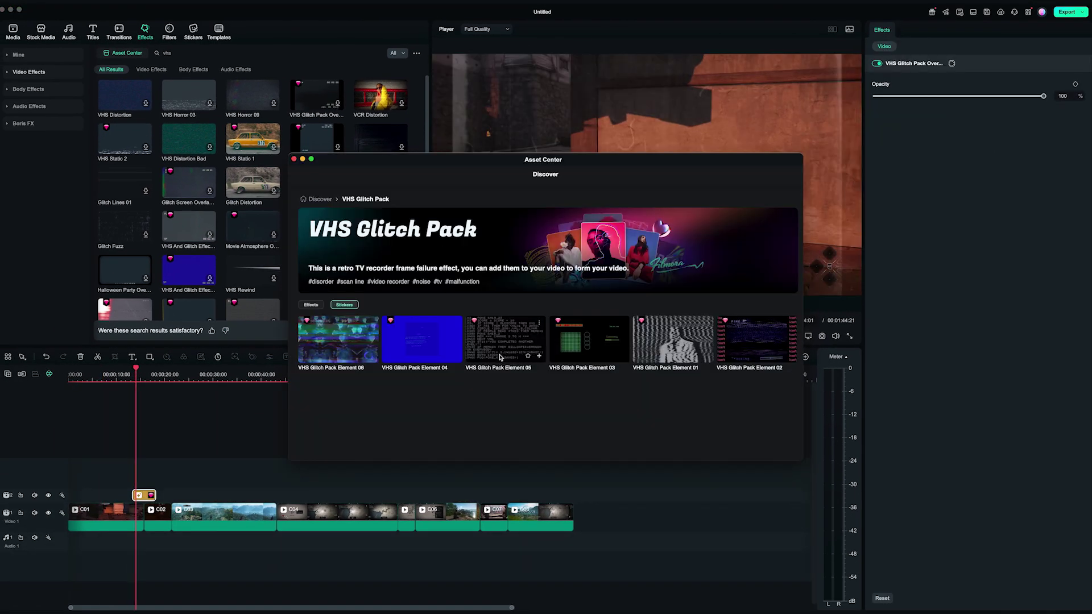
left_click(537, 359)
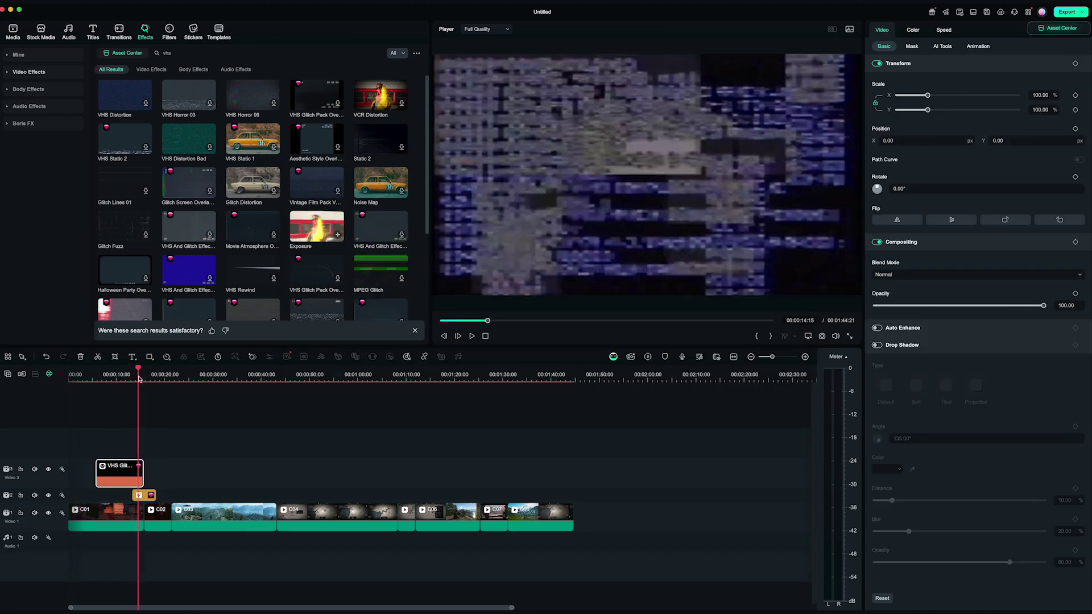
Add the VHS style opener title to the timeline a few frames later
left_click_drag(144, 381, 146, 381)
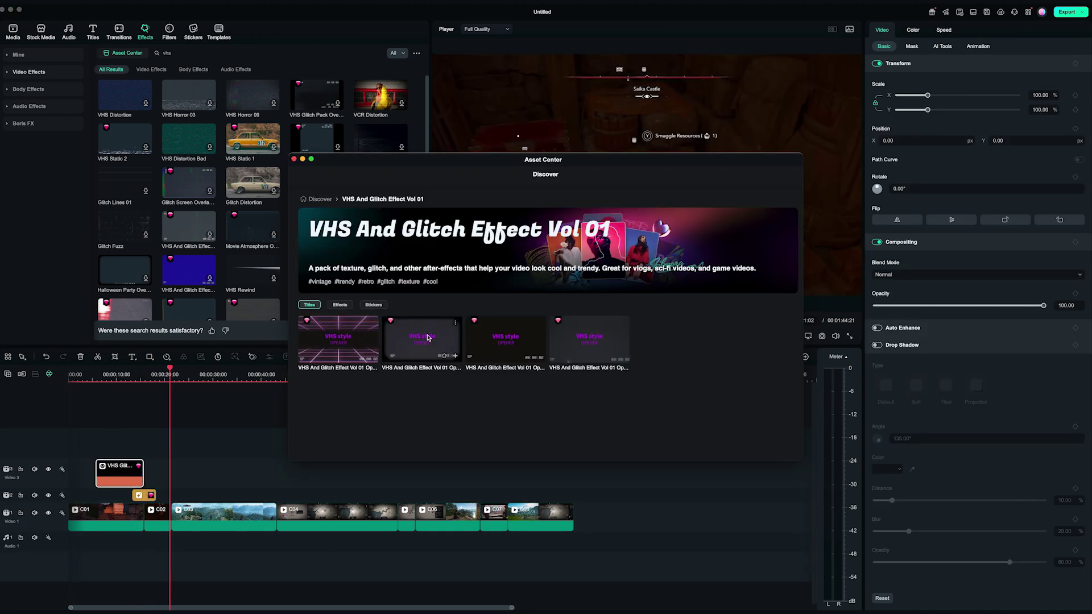
left_click(454, 356)
left_click_drag(189, 374, 189, 374)
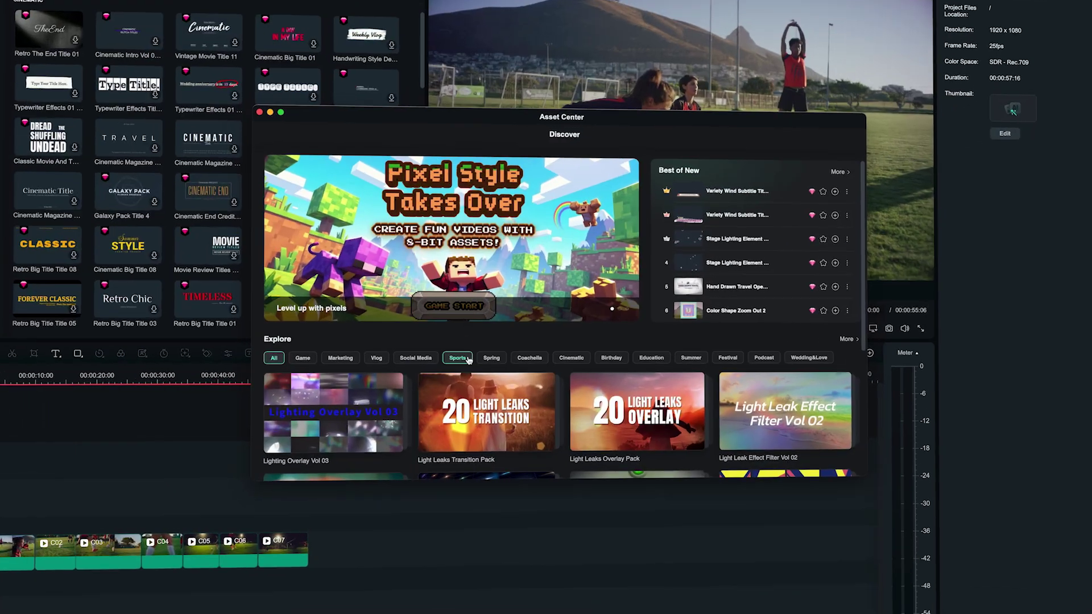
scroll(468, 358, "down", 5)
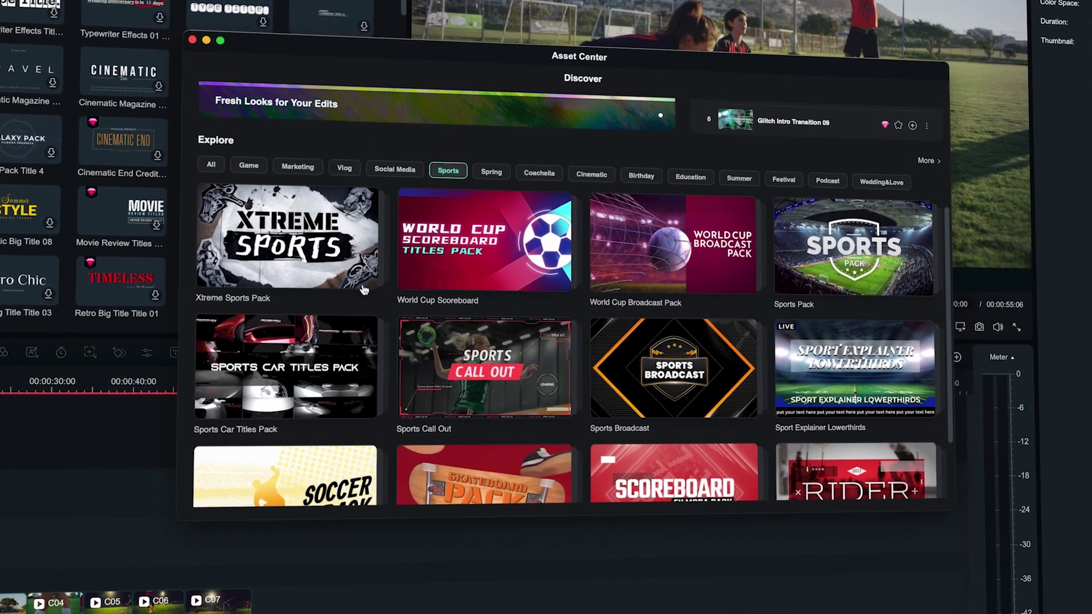
Open the Xtreme Sports Pack and browse its transitions, effects, stickers and titles
left_click(363, 291)
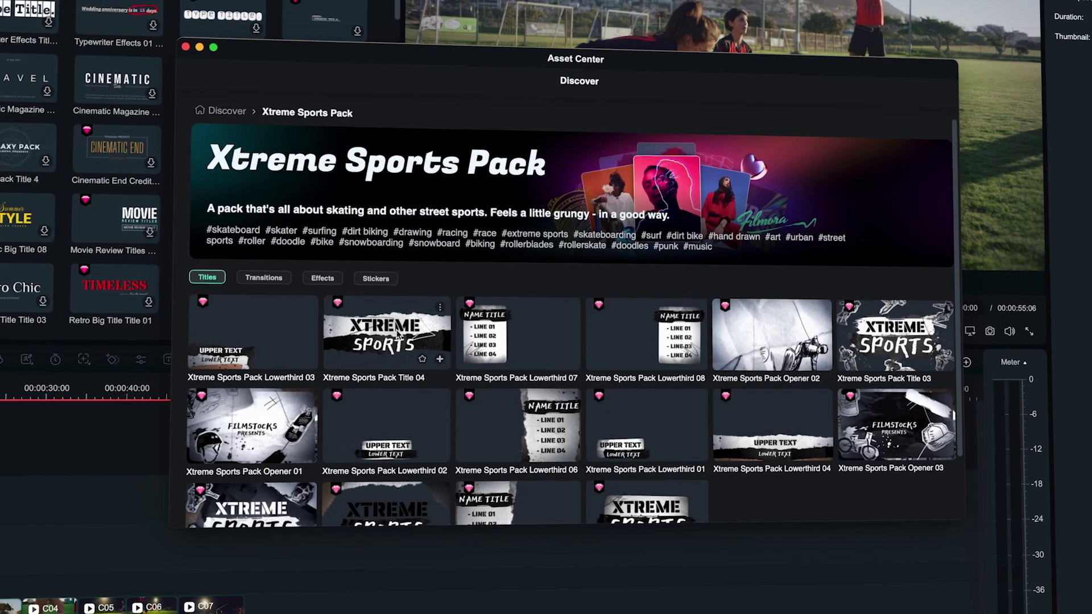
left_click(258, 283)
left_click(317, 285)
left_click(355, 301)
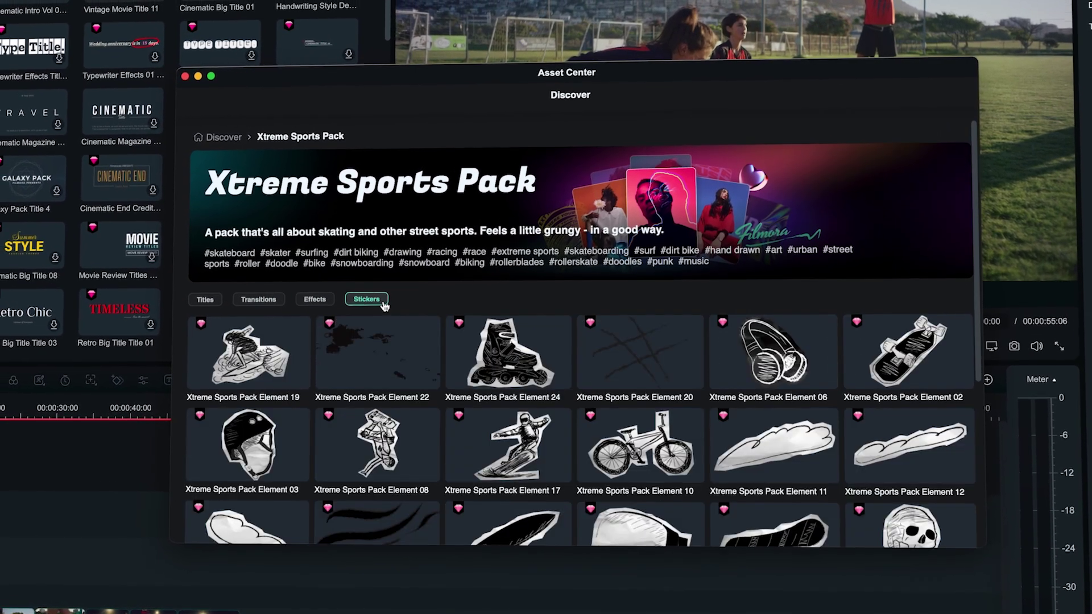
left_click(213, 301)
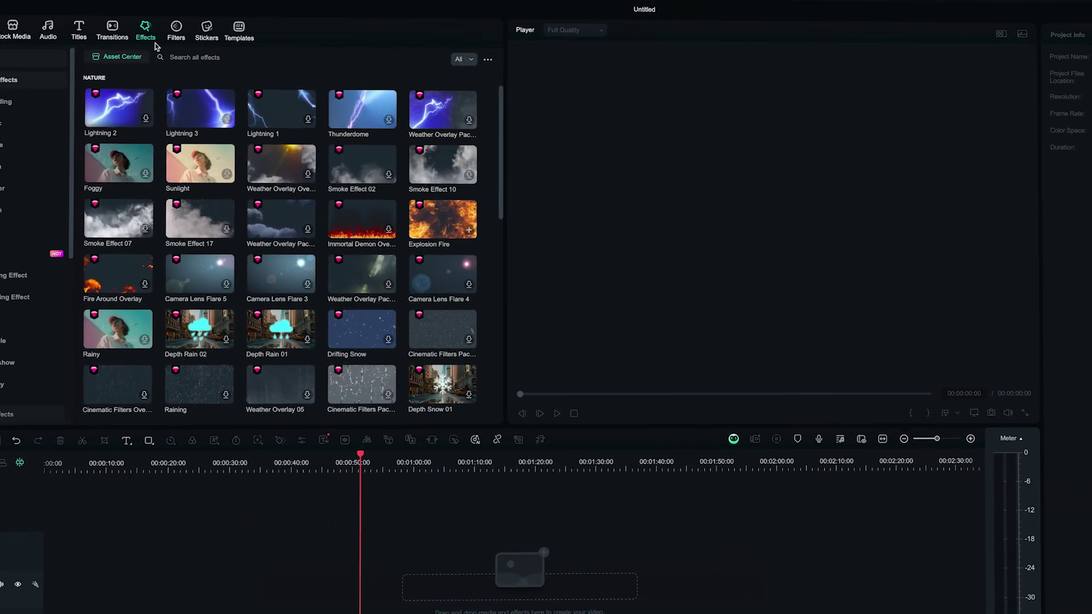
type("i need cool effects")
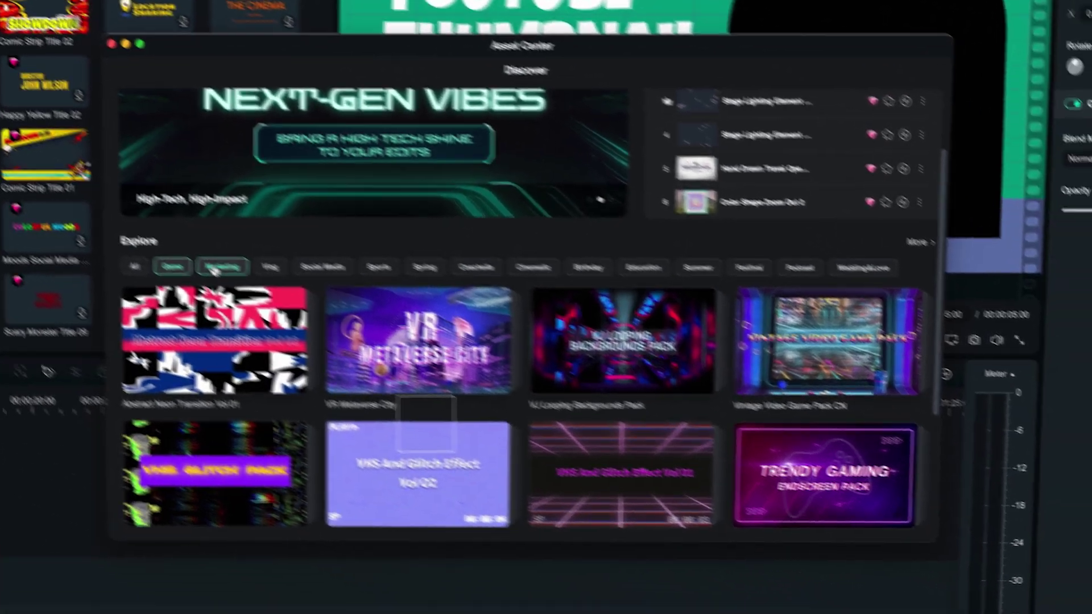
Browse the Marketing, Vlog, Social Media, Spring, Cinematic and Education asset packs
left_click(206, 250)
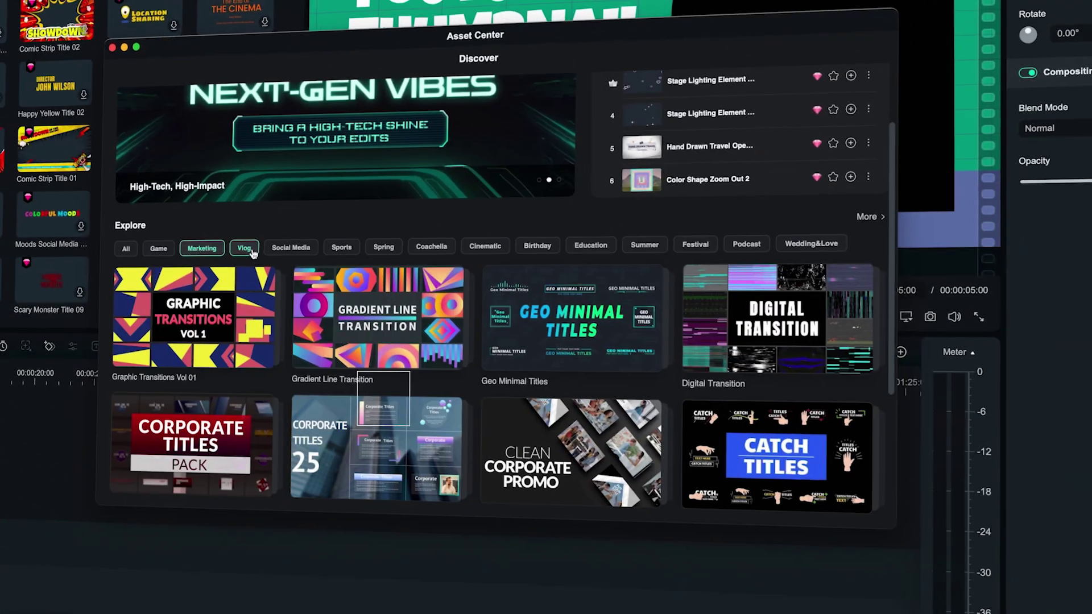
left_click(245, 249)
left_click(290, 249)
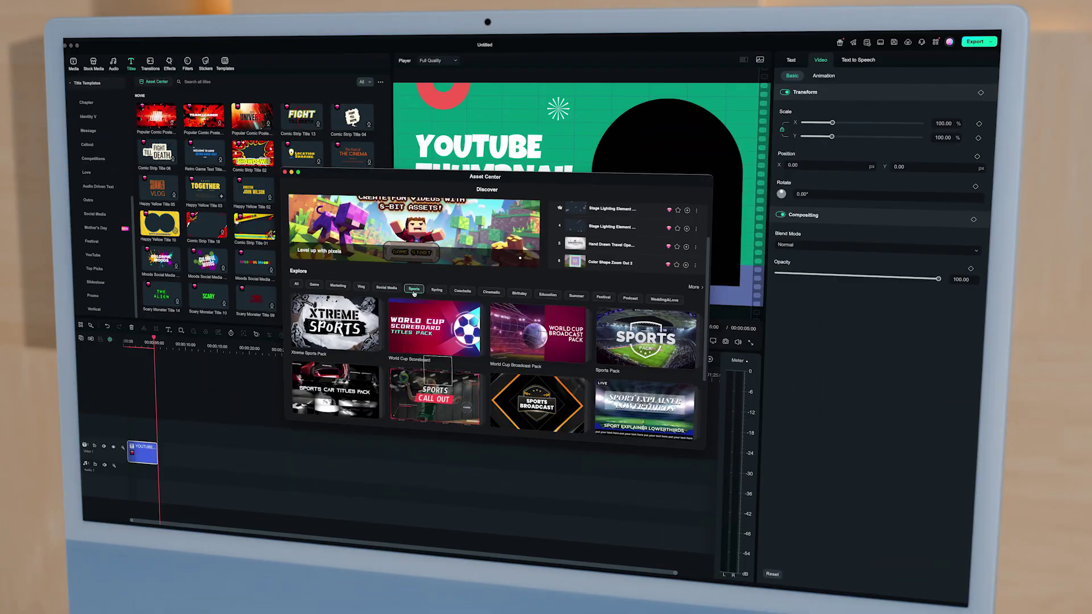
left_click(437, 291)
left_click(463, 291)
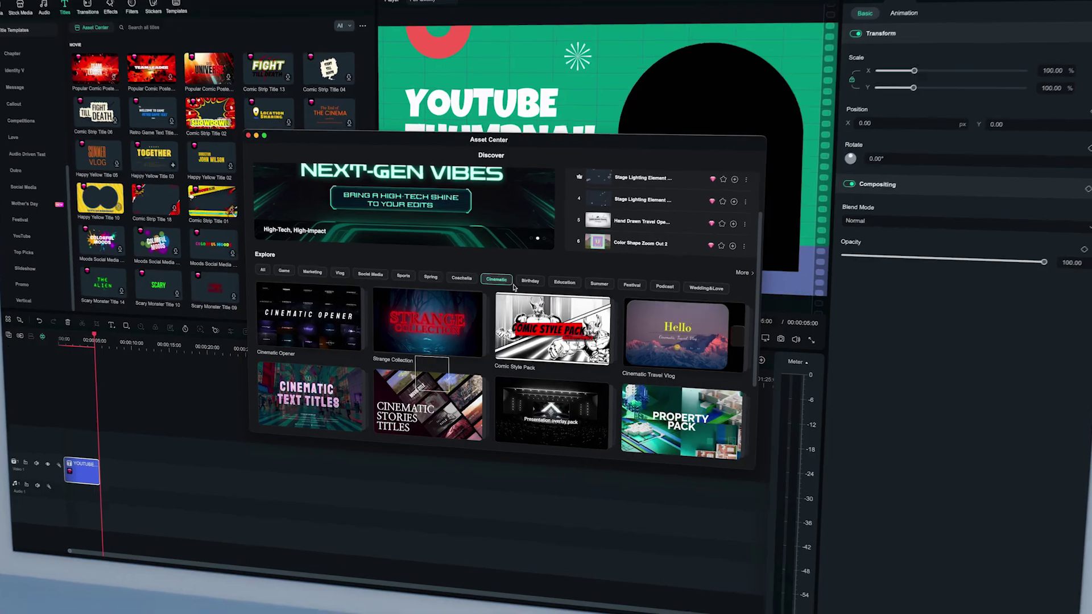
left_click(526, 286)
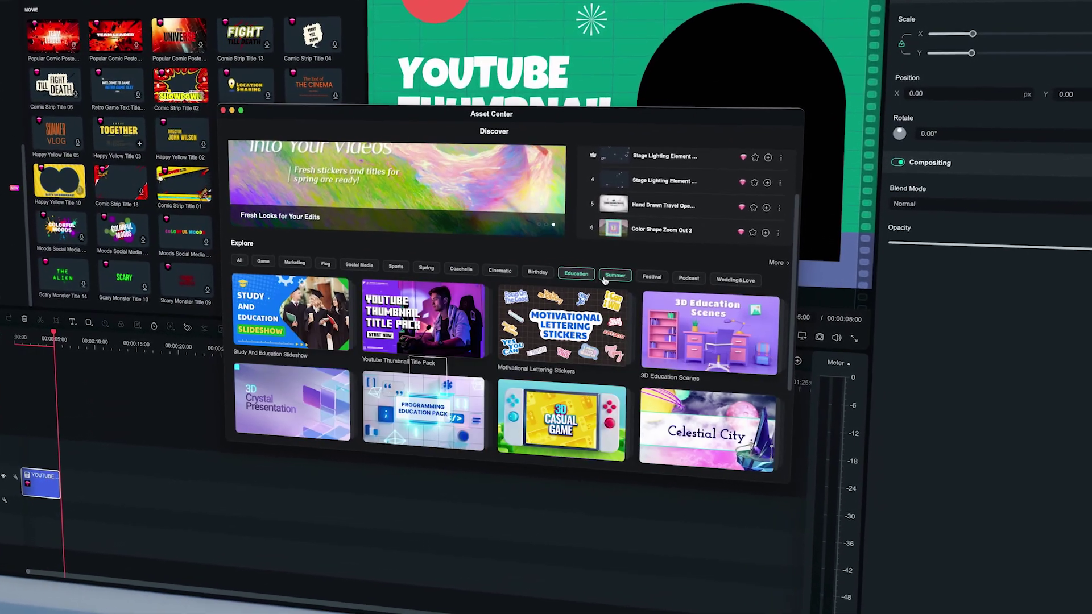